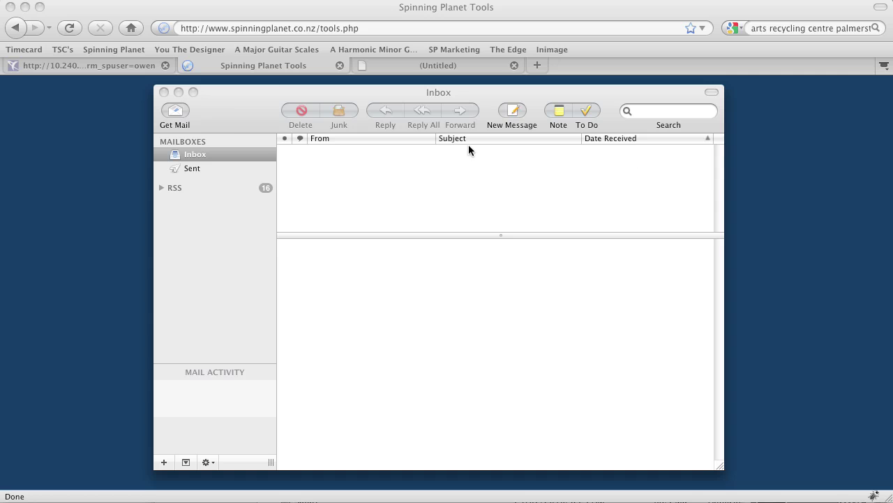
Step: Bring Mail to the front and open the Add Account assistant
left_click(236, 89)
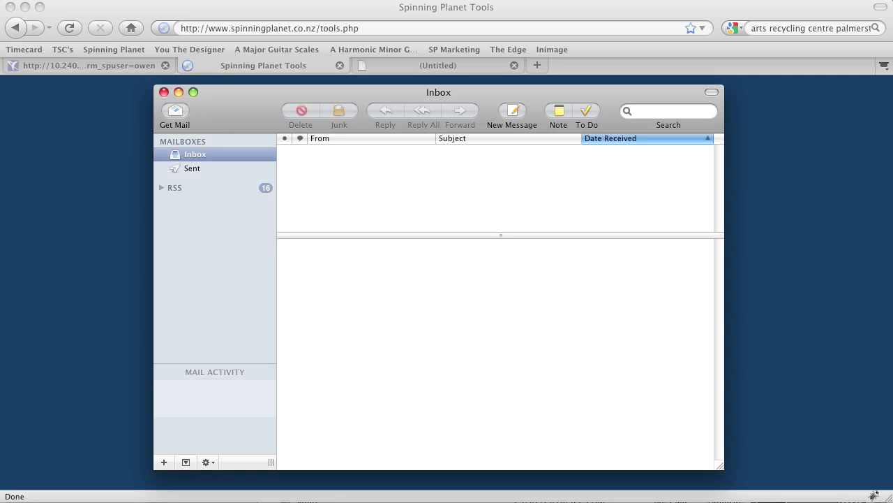
left_click(31, 0)
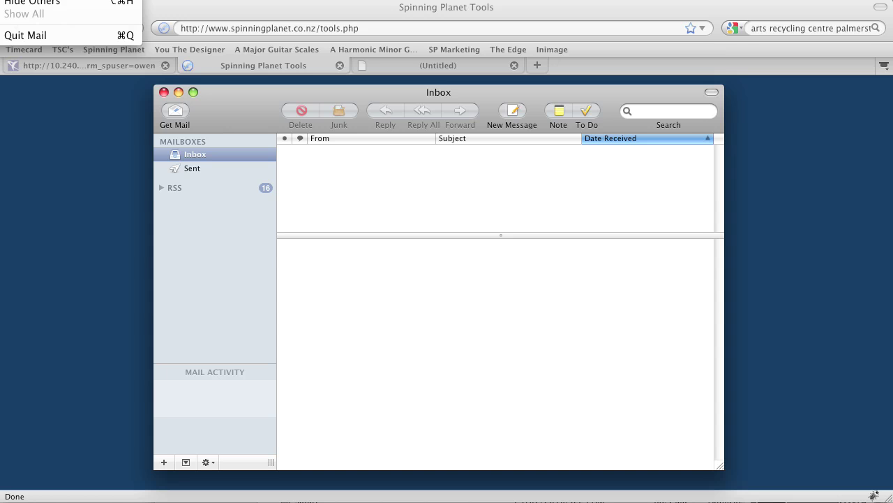
mouse_move(43, 0)
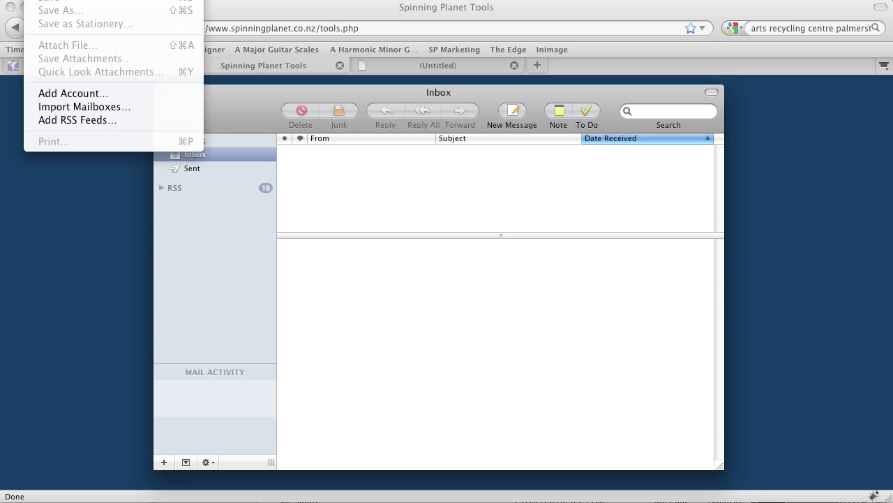
left_click(63, 95)
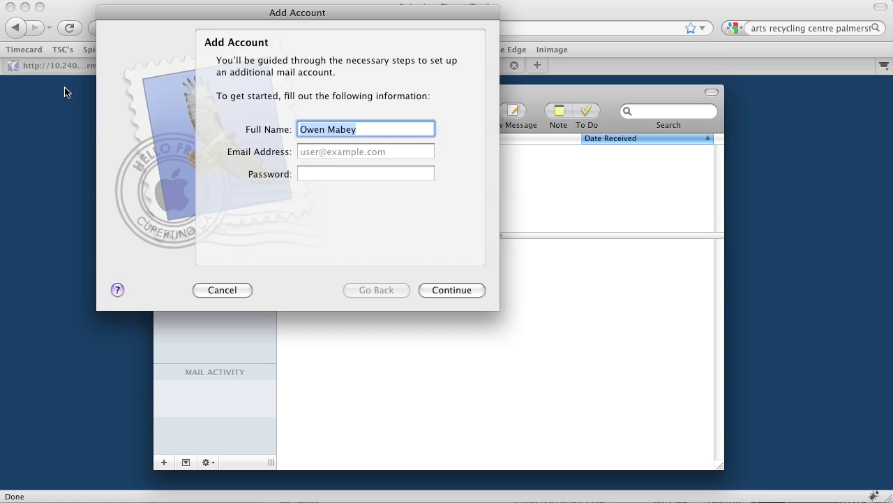
key("Tab")
left_click_drag(185, 14, 257, 47)
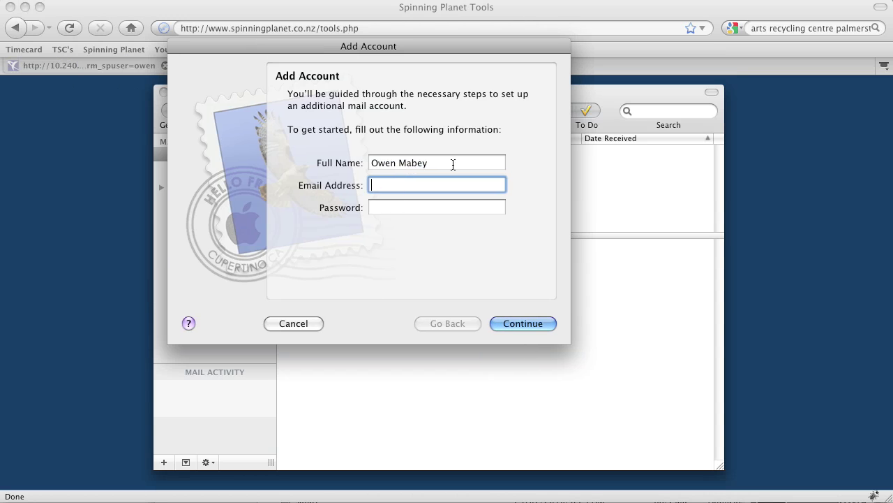
Step: Enter the user's full name, e-mail address and account password in the assistant
key("shift+Tab")
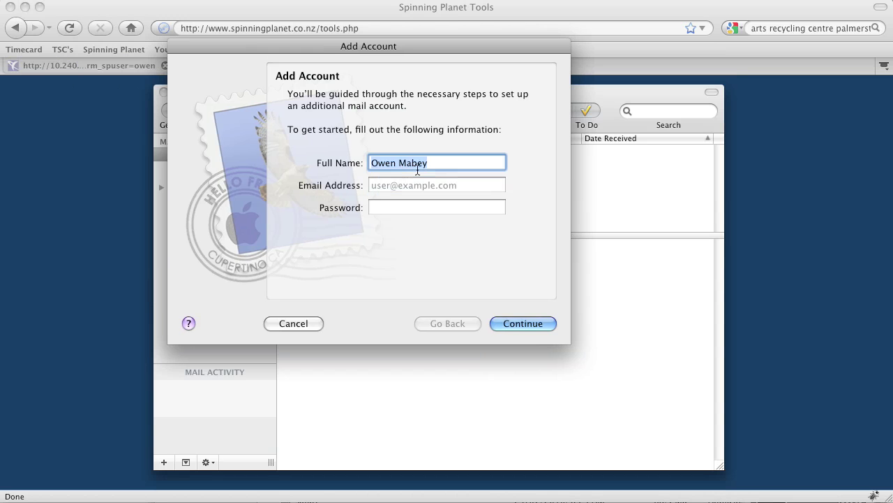
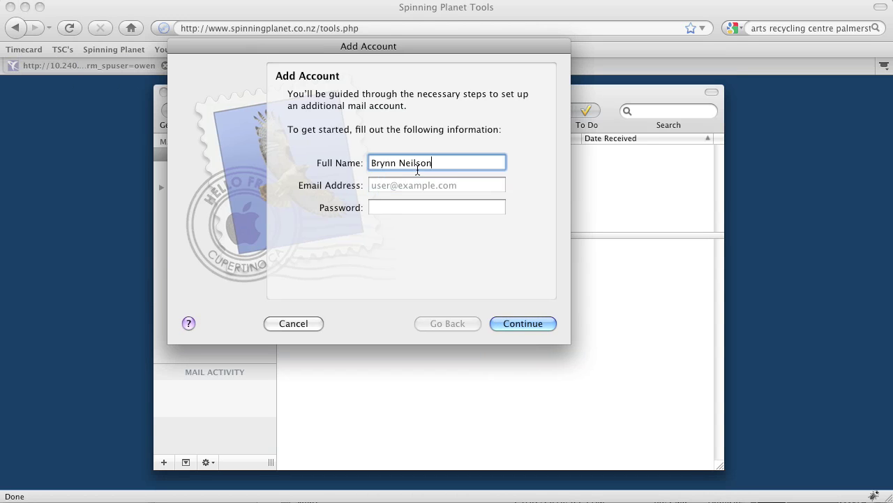
left_click(473, 185)
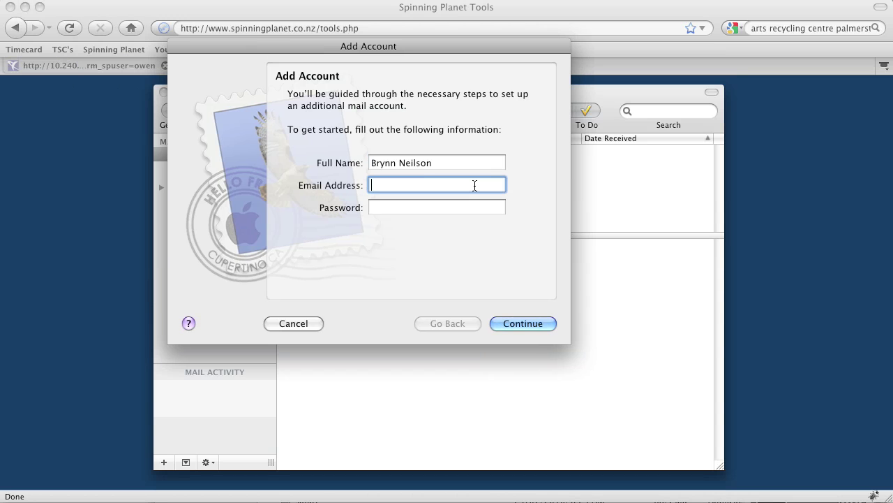
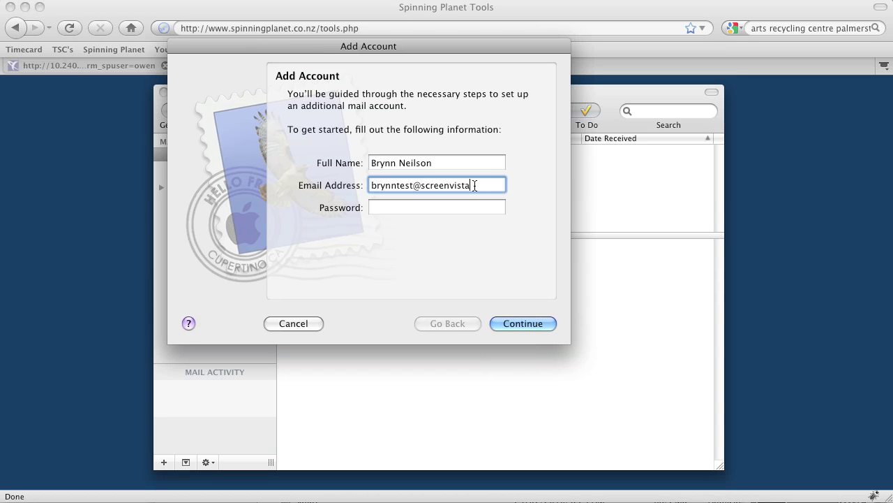
left_click(403, 207)
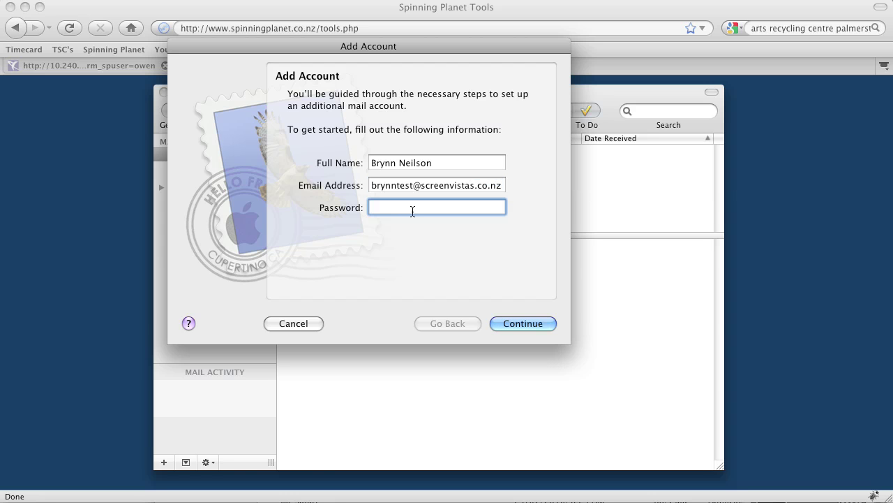
type("••••••••••••")
Step: Choose IMAP with description 'Screen Vistas' and incoming server imap.screenvistas.co.nz
left_click(519, 324)
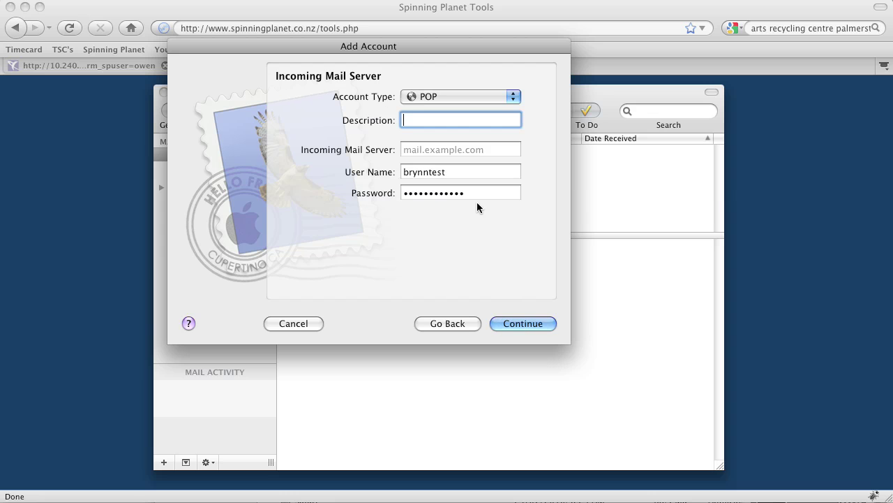
left_click(437, 97)
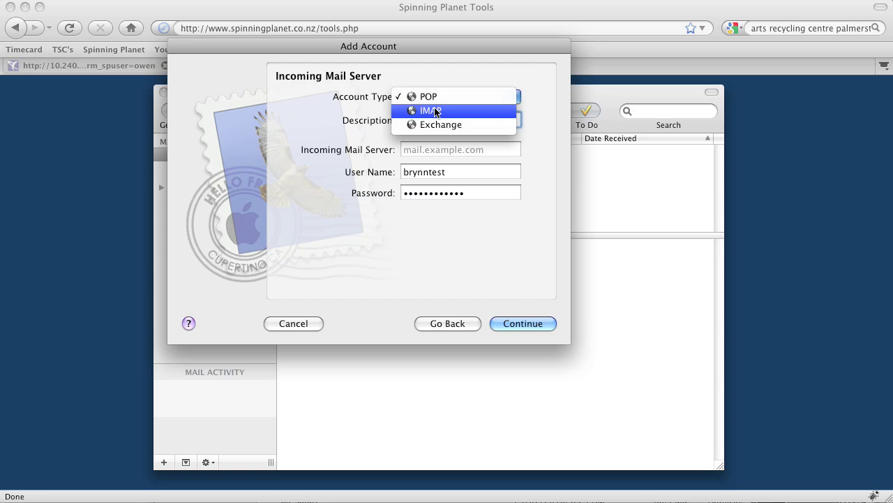
left_click(434, 110)
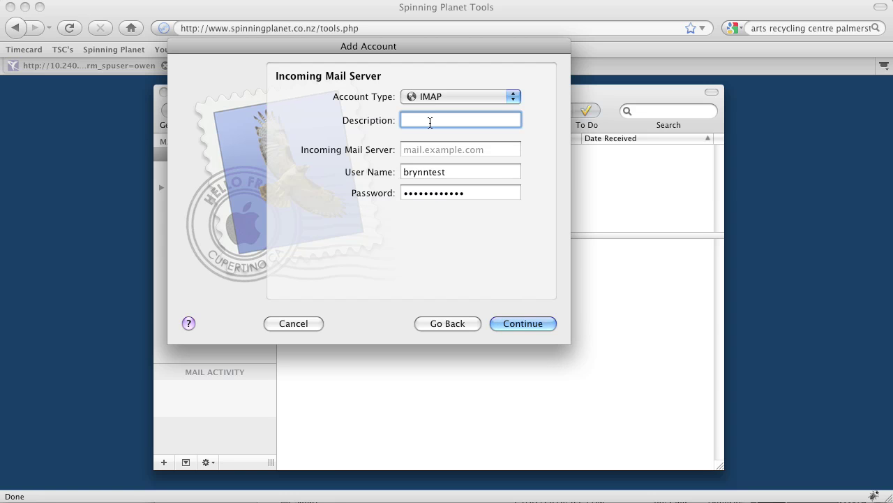
type("Screen Vistas")
left_click(485, 148)
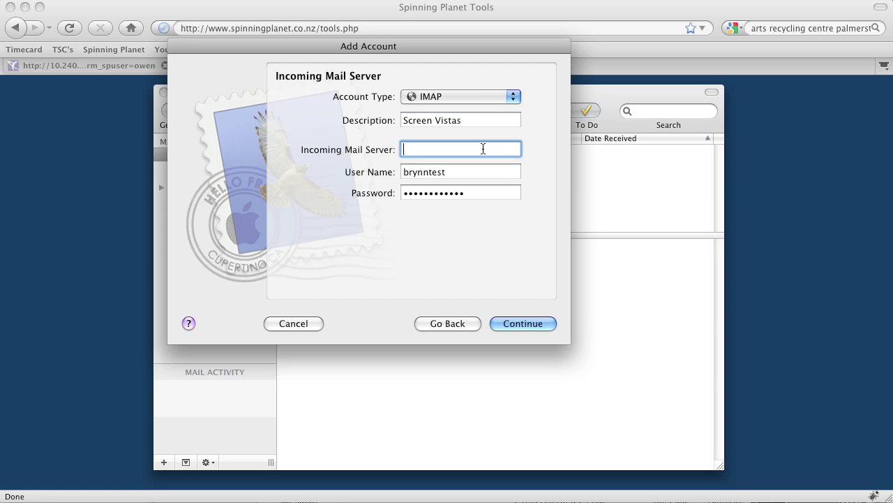
type("imap.screenvistas.co.nz")
Step: Check the incoming user name and password and proceed to the Outgoing Mail Server step
left_click(467, 170)
left_click(480, 190)
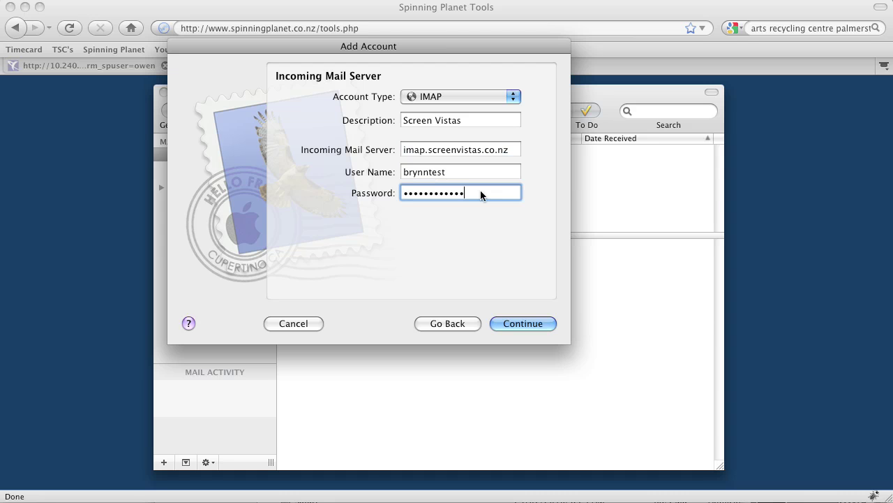
left_click(522, 324)
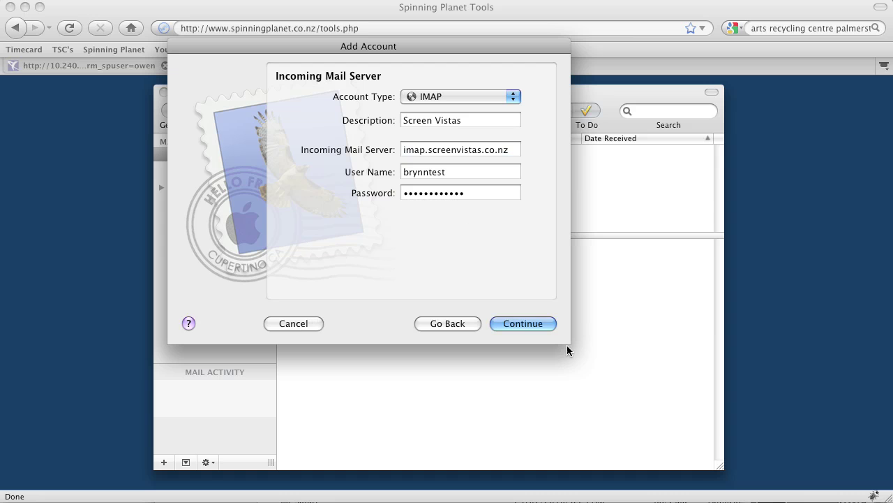
left_click(523, 324)
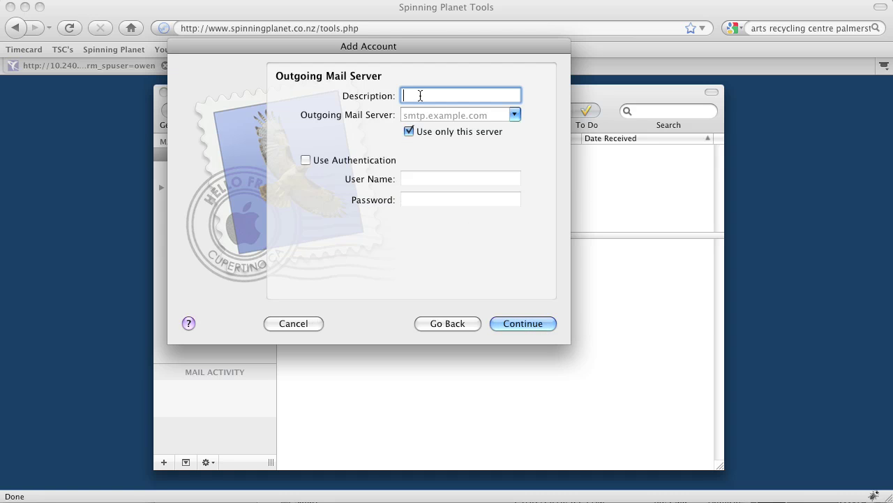
Step: Describe the outgoing server as 'SMTP Screen Vistas' at smtp.screenvistas.co.nz
type("SMTP ")
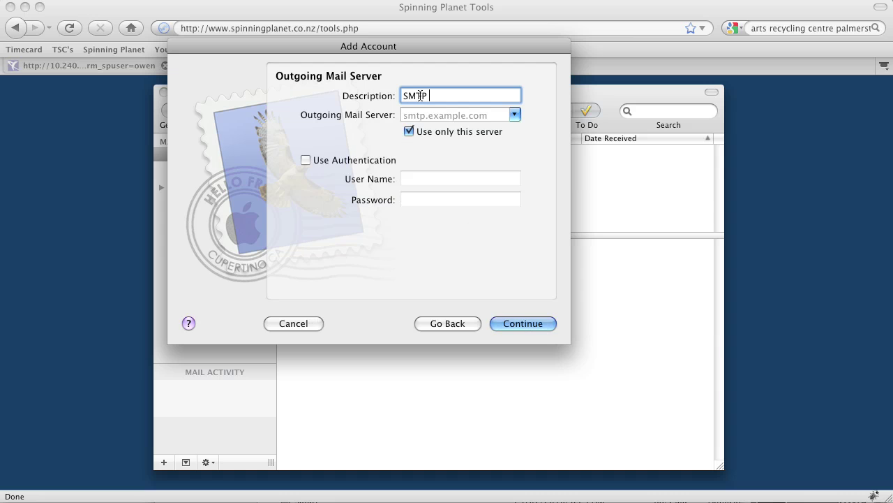
type("Screen V")
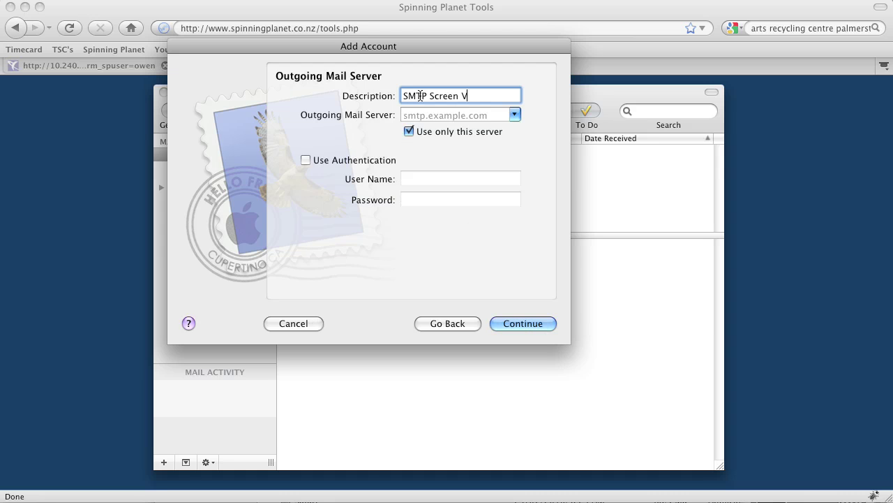
type("istas")
left_click(429, 115)
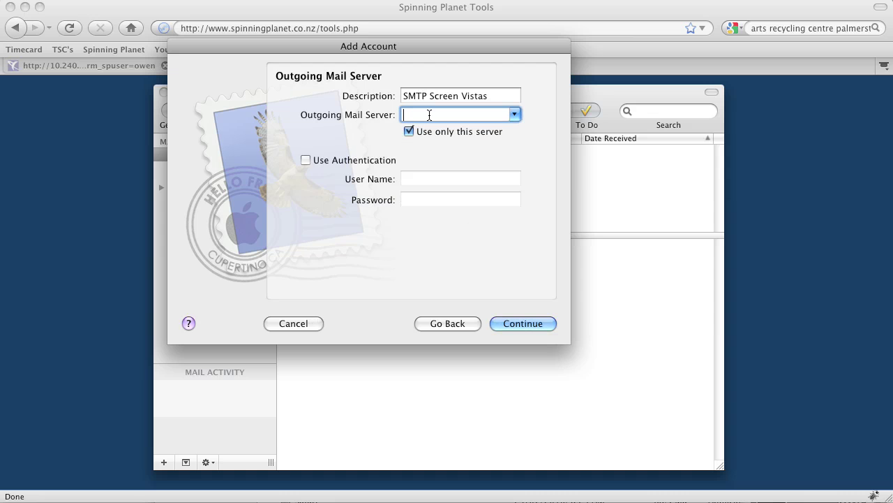
type("sta")
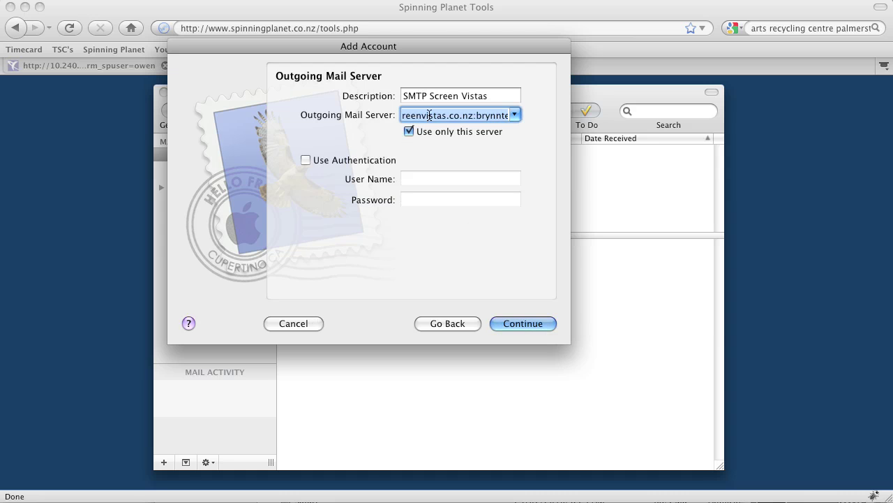
type("s.co.nz:")
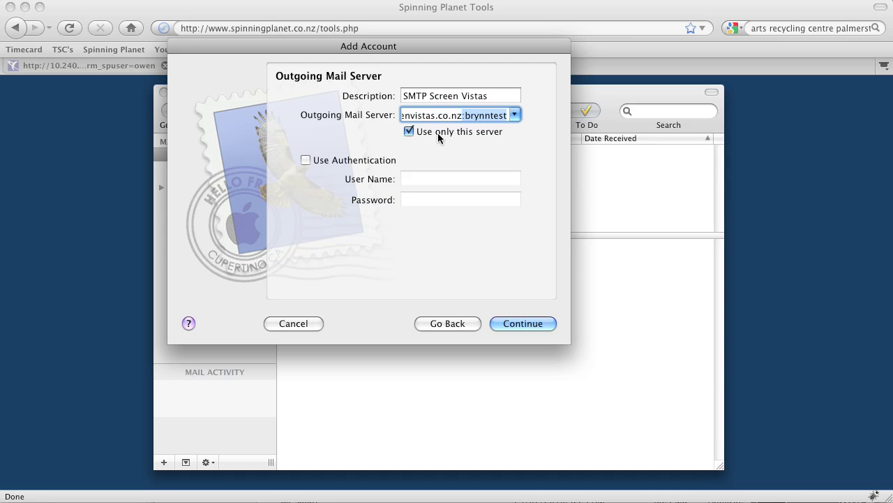
key("BackSpace")
key("BackSpace")
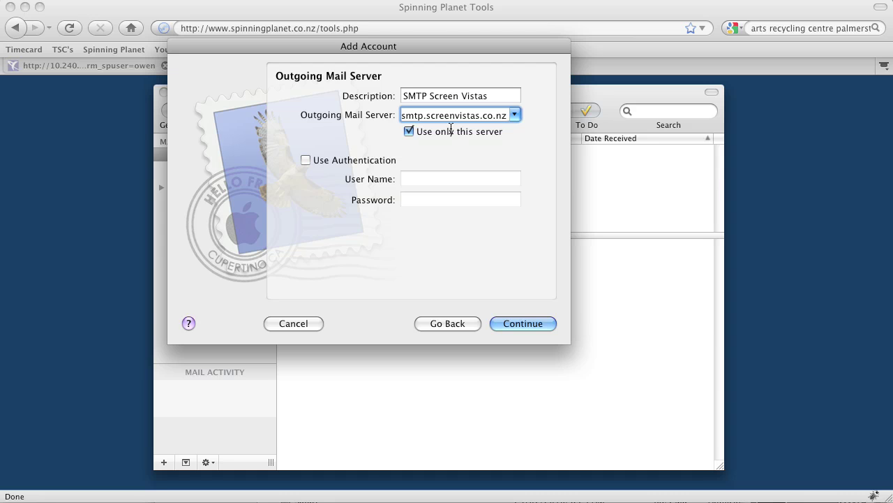
left_click(438, 115)
key("Up")
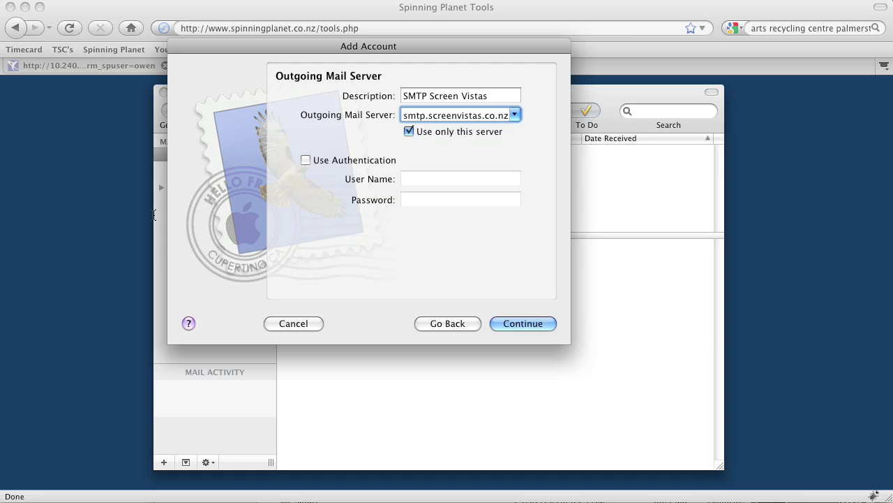
Step: Turn on outgoing authentication with the account's user name and password, then verify the connection
left_click(305, 161)
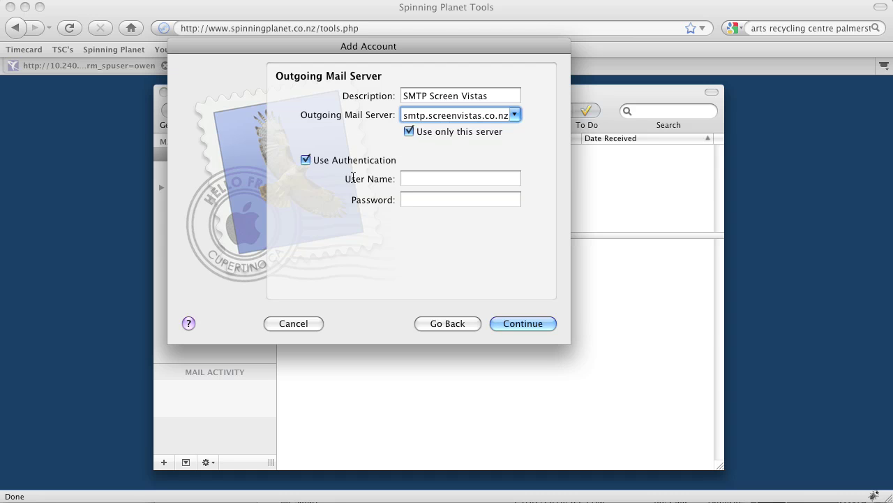
left_click(473, 181)
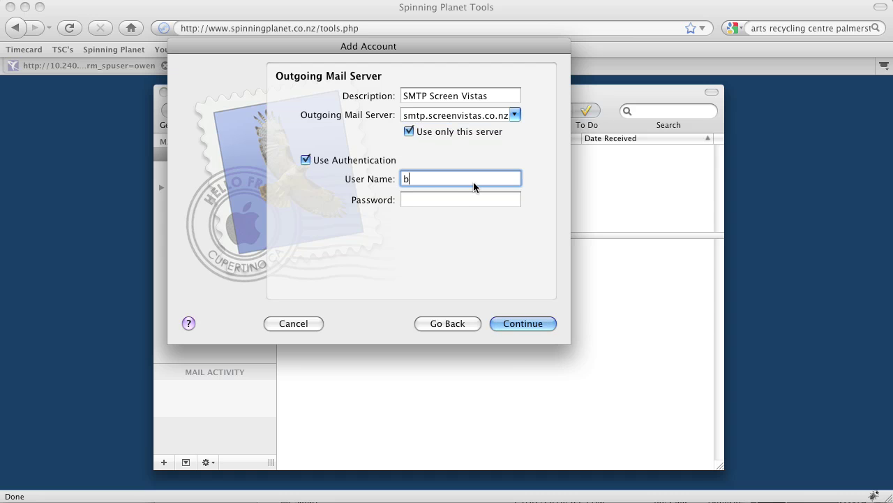
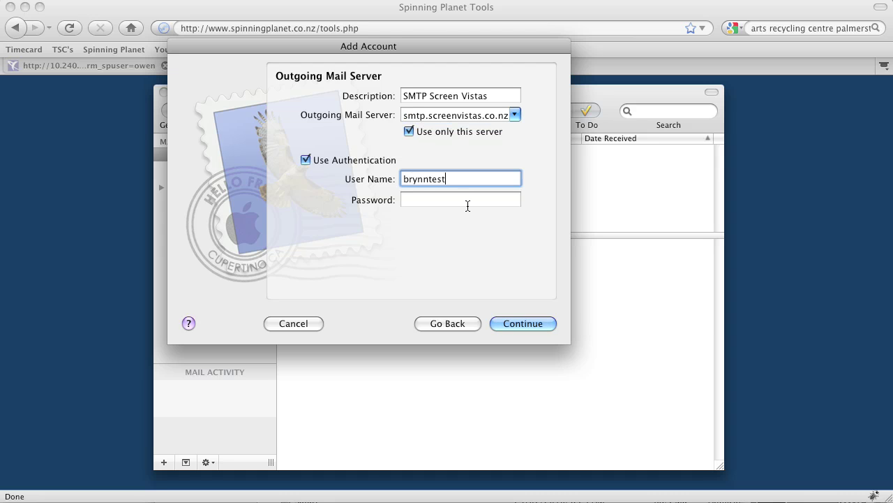
left_click(457, 200)
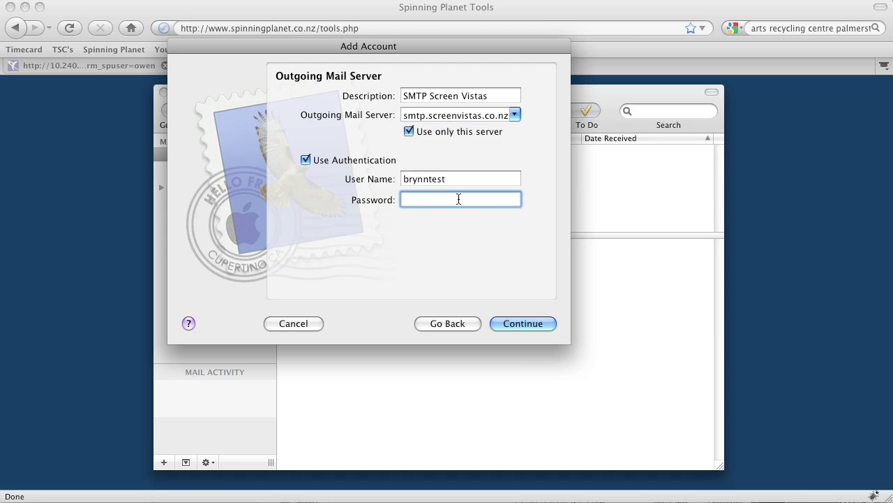
type("••••••••••••")
left_click(523, 324)
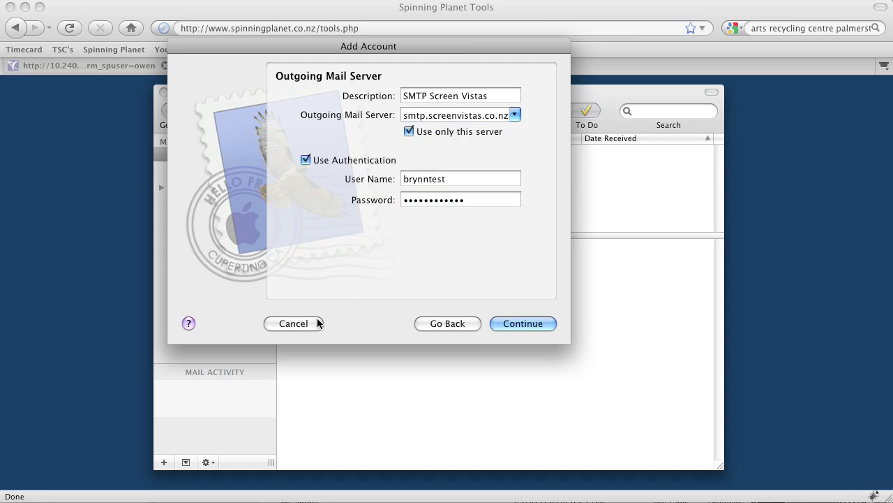
Step: Review the Account Summary and create the Screen Vistas IMAP account
left_click(529, 328)
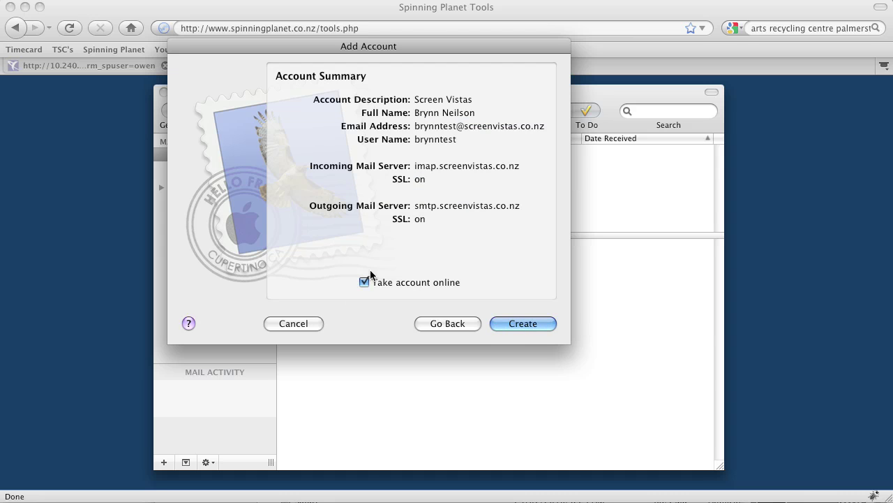
left_click(524, 323)
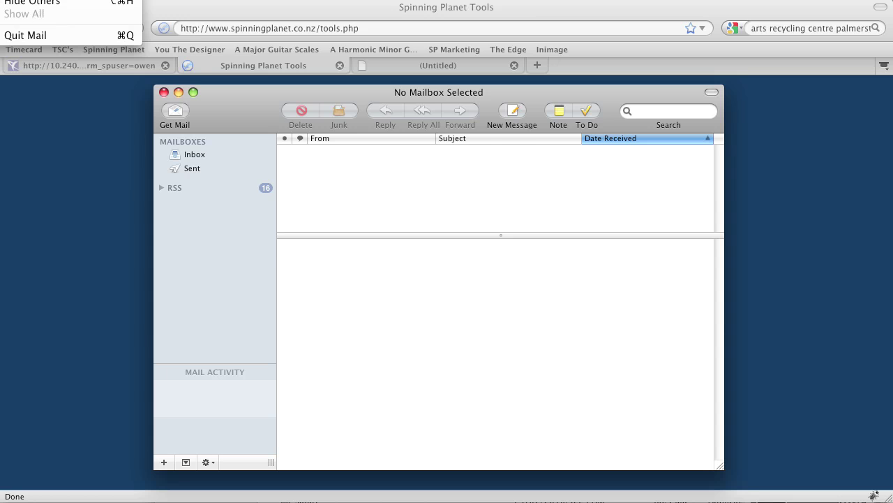
Step: In Accounts preferences, keep Password authentication for the screenvistas smtp outgoing server
key("super+comma")
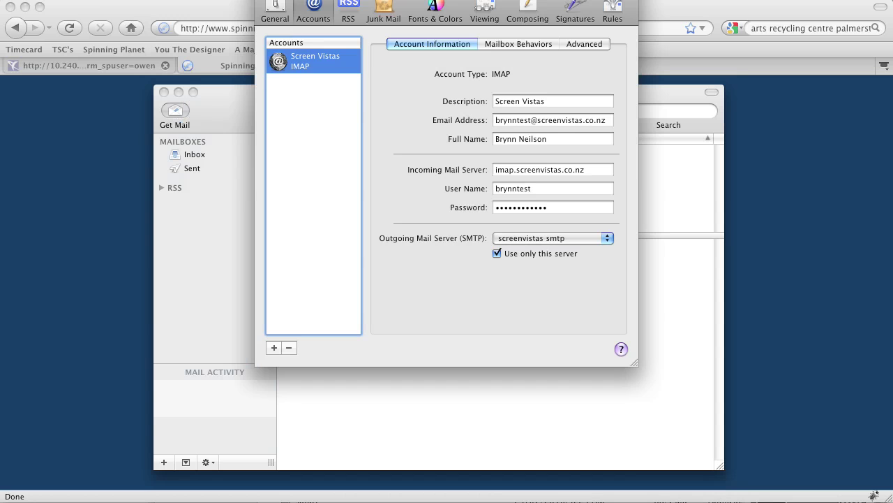
left_click_drag(357, 0, 336, 60)
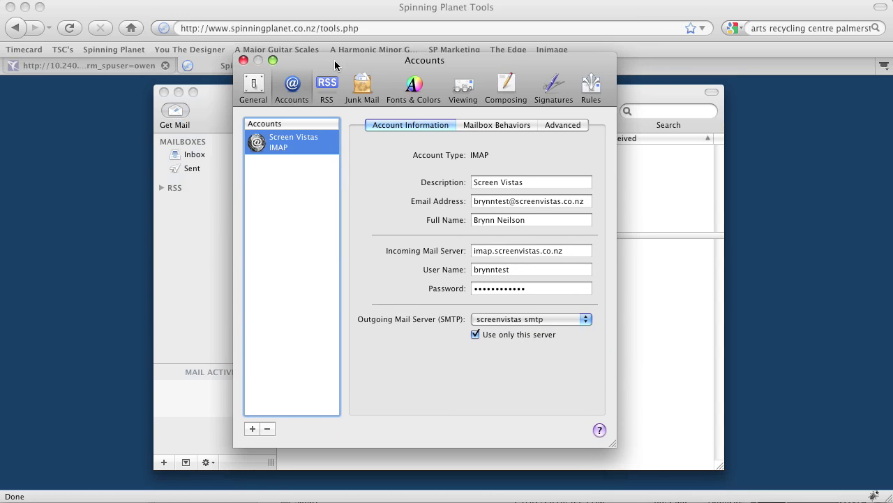
left_click(540, 322)
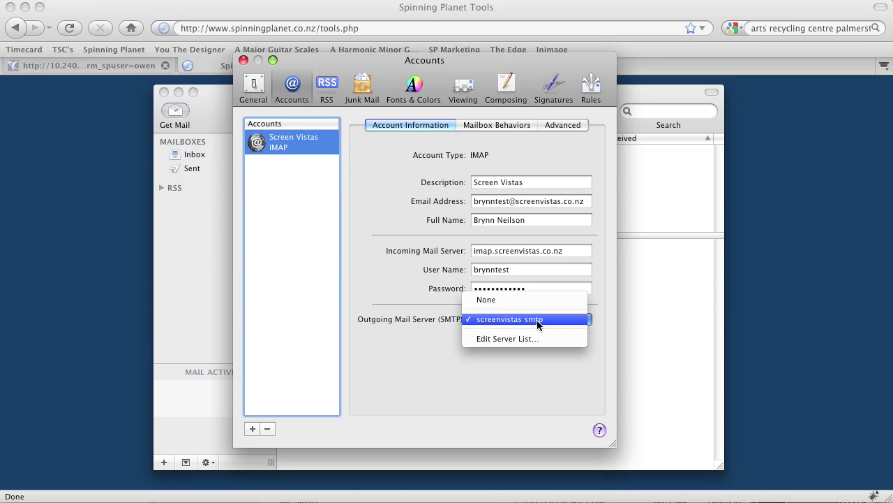
left_click(526, 340)
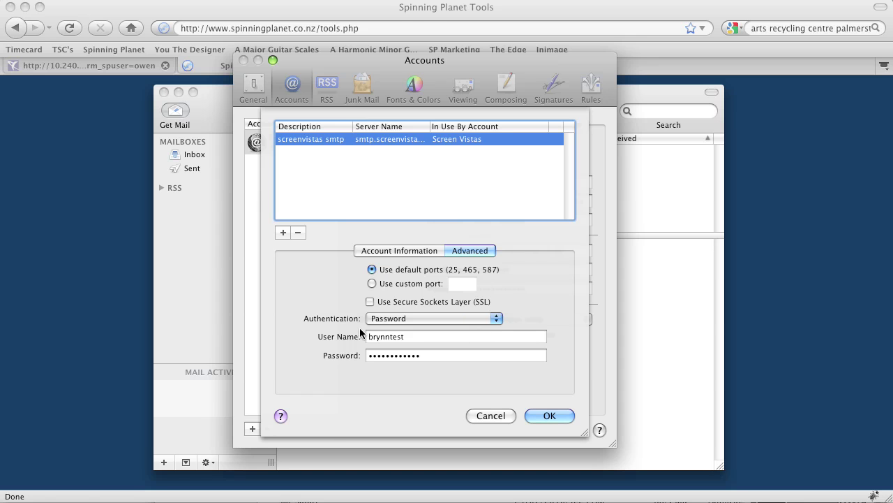
left_click(430, 319)
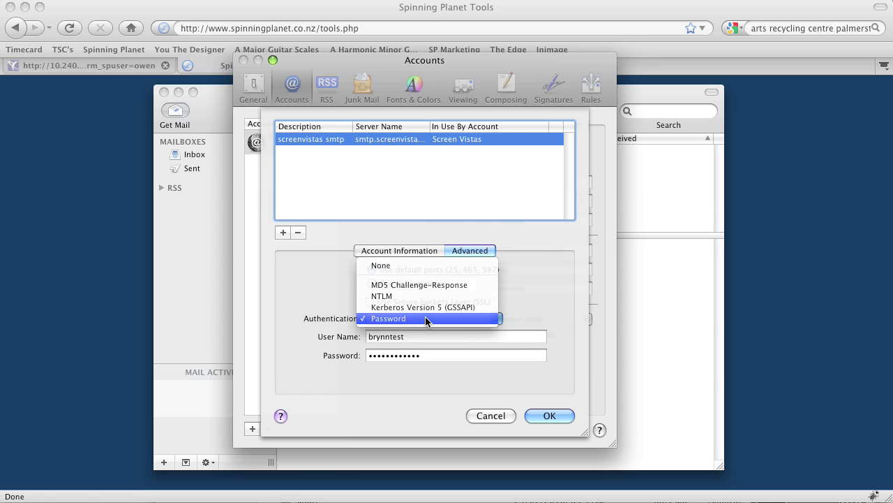
left_click(425, 319)
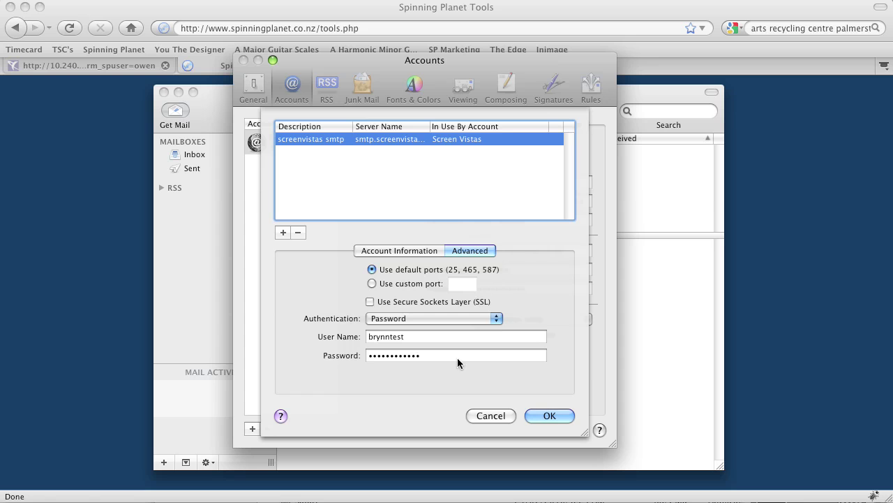
left_click(551, 416)
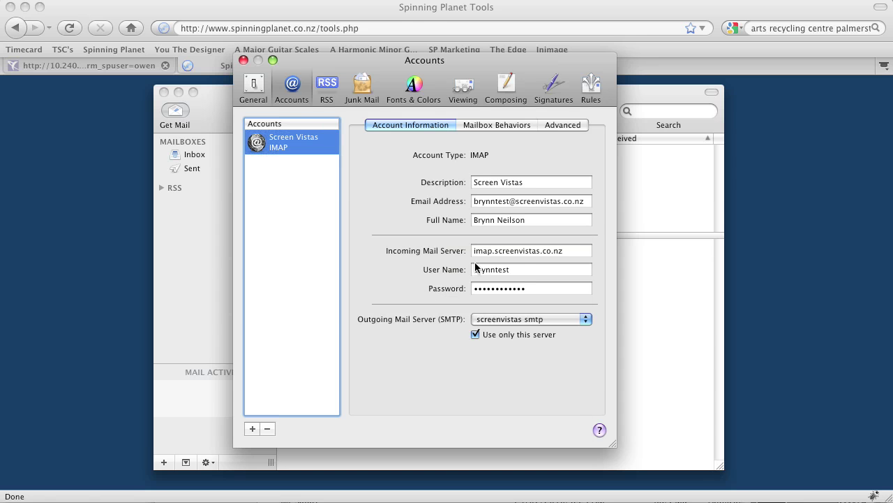
Step: Open the Screen Vistas account's Advanced settings to use port 143 with SSL off
left_click(515, 250)
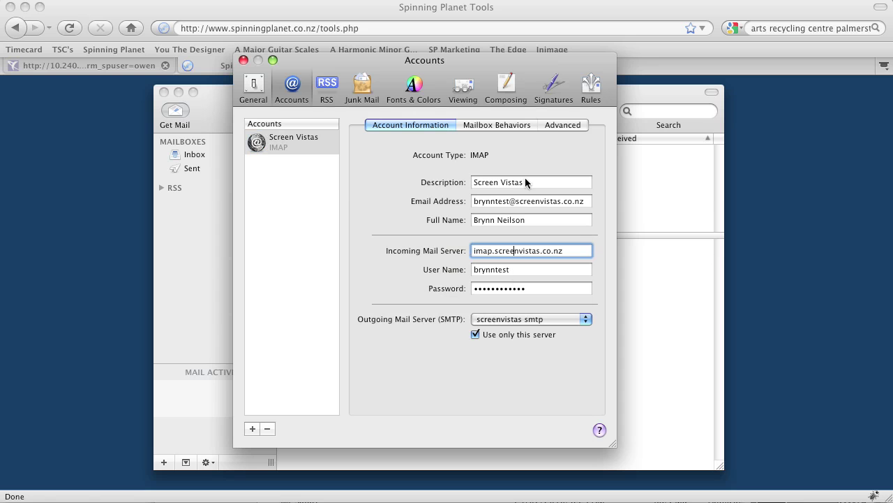
left_click(488, 125)
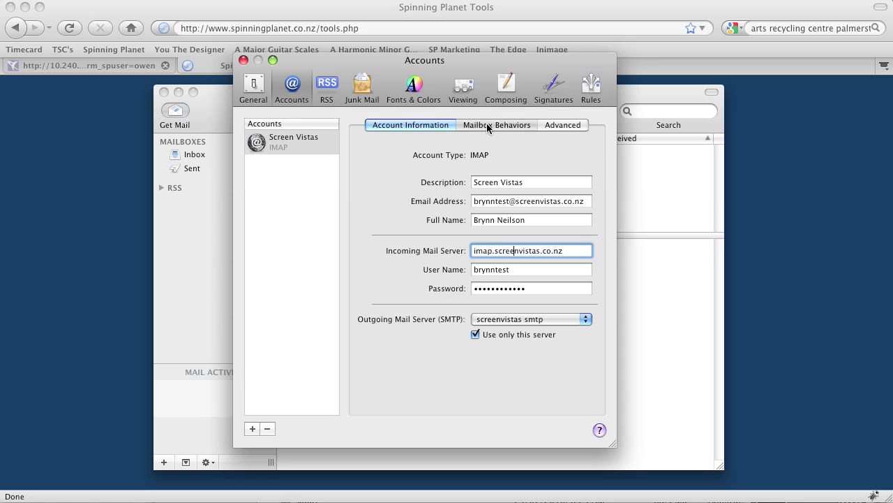
left_click(559, 130)
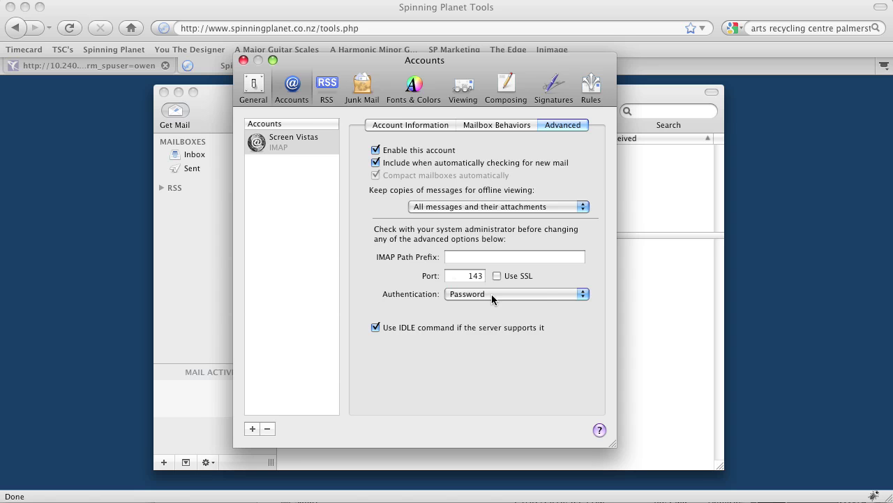
Step: Save the Screen Vistas account changes, then open the Inbox and start a new message
left_click(243, 61)
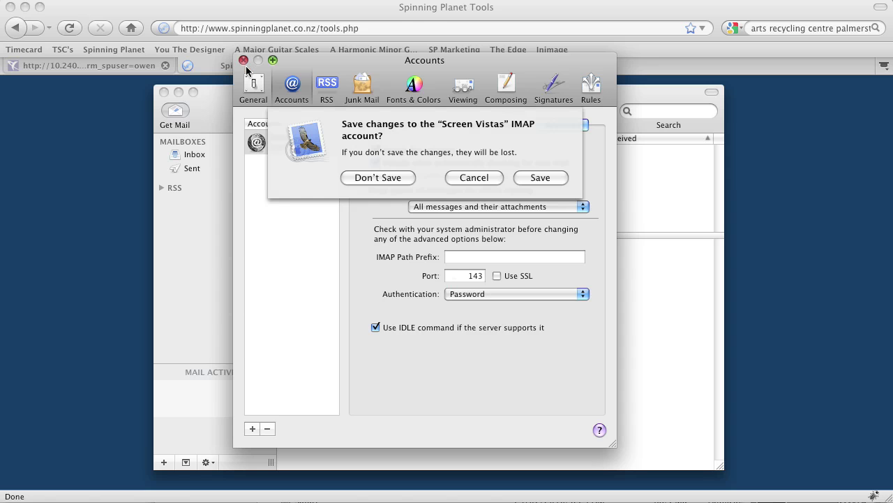
left_click(535, 177)
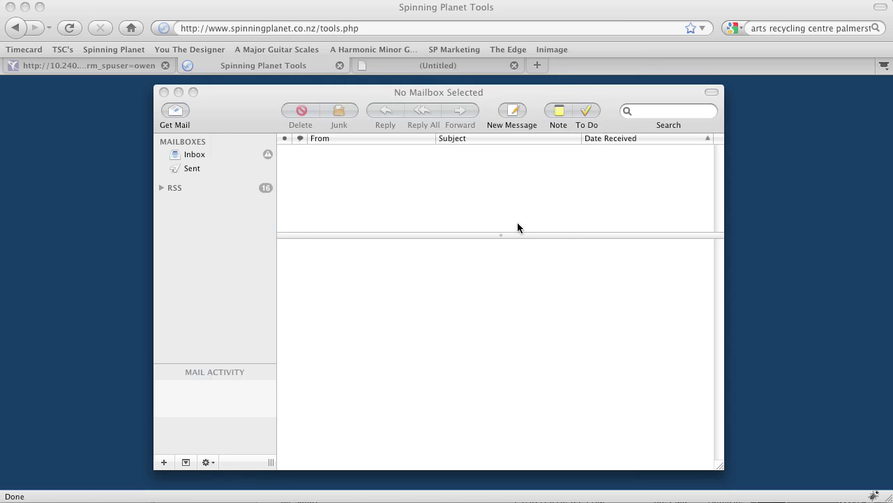
left_click(195, 156)
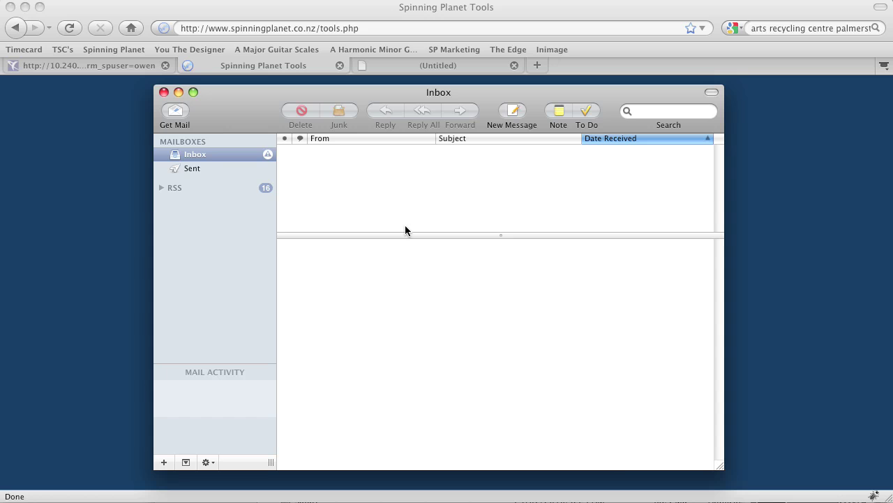
left_click(510, 116)
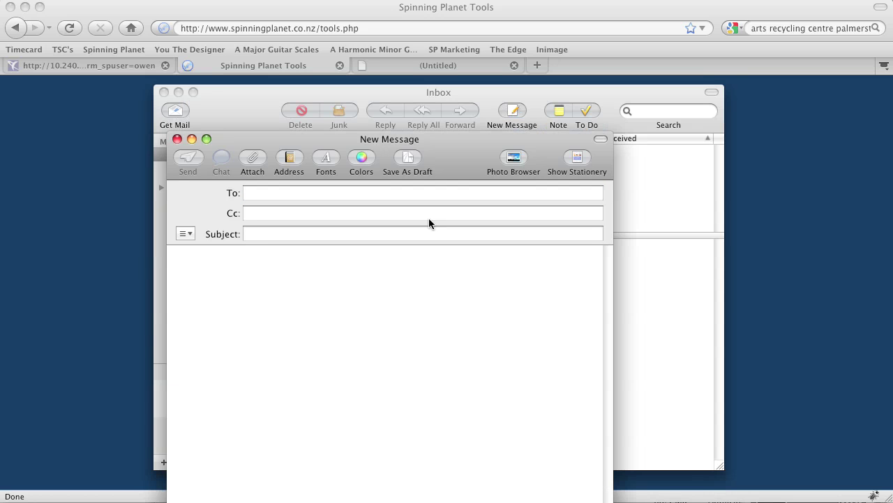
Step: Send an email to the account's own address with subject and body 'test'
left_click_drag(431, 139, 511, 91)
left_click(367, 143)
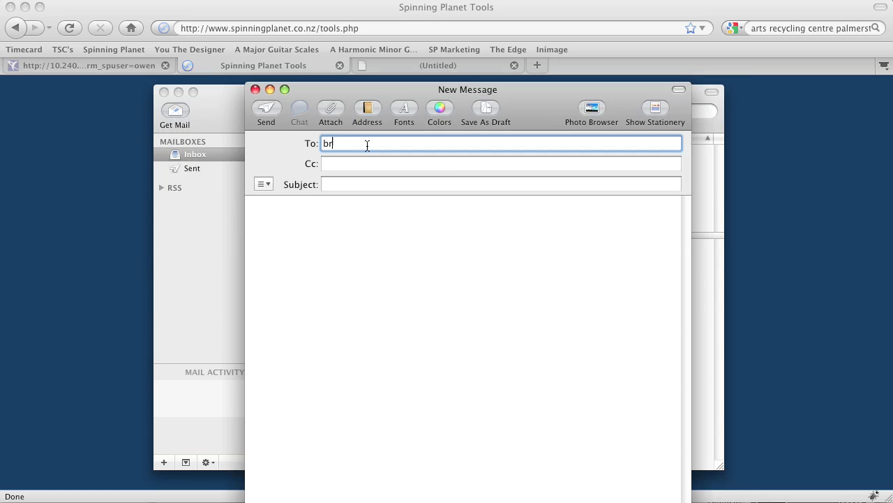
left_click(356, 180)
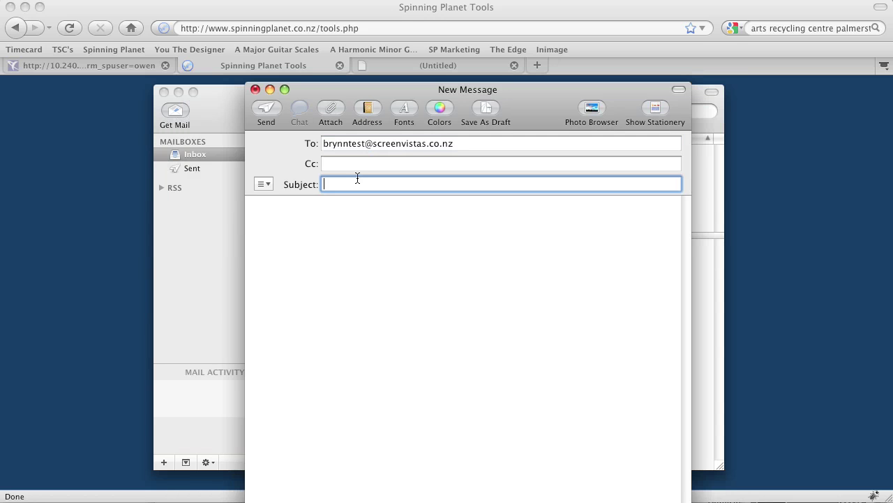
type("test")
left_click(346, 232)
type("test")
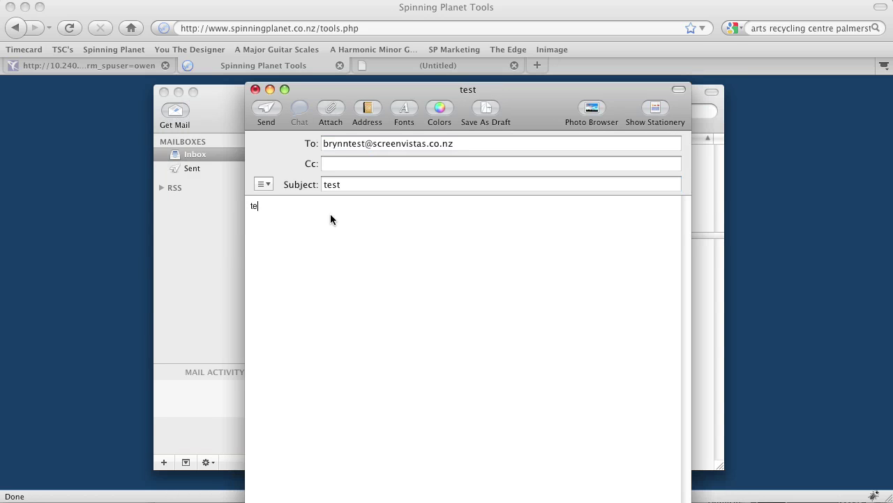
left_click(266, 110)
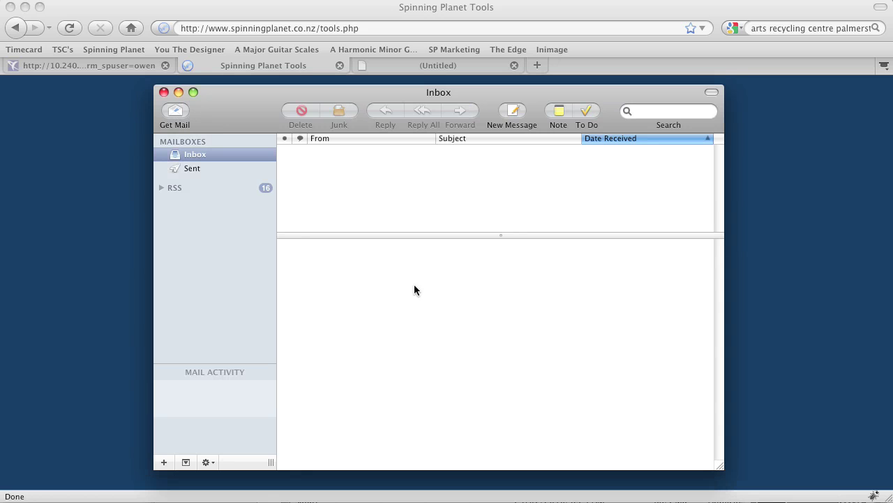
Step: Fetch new mail and preview the arrived website activation message in the Inbox
left_click(183, 116)
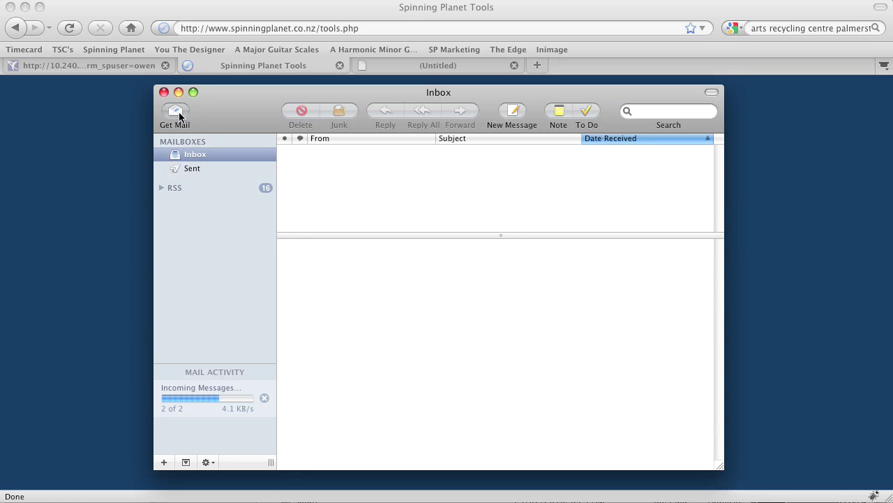
left_click(384, 150)
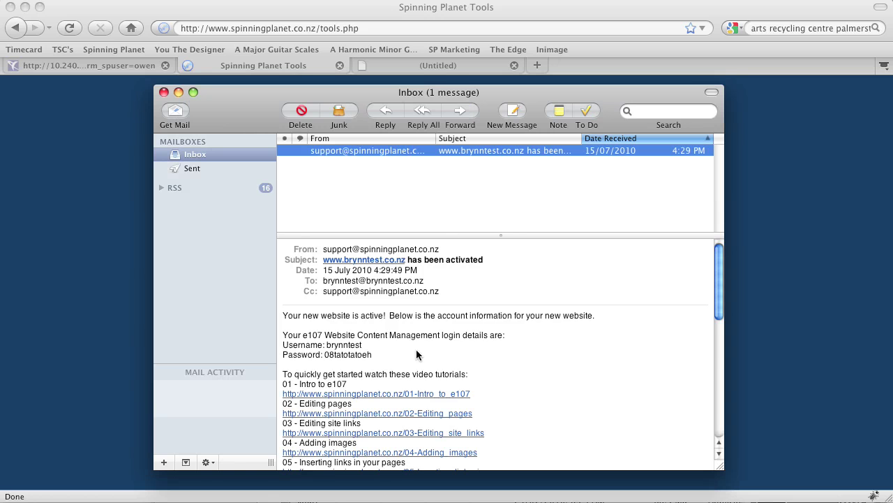
left_click(180, 114)
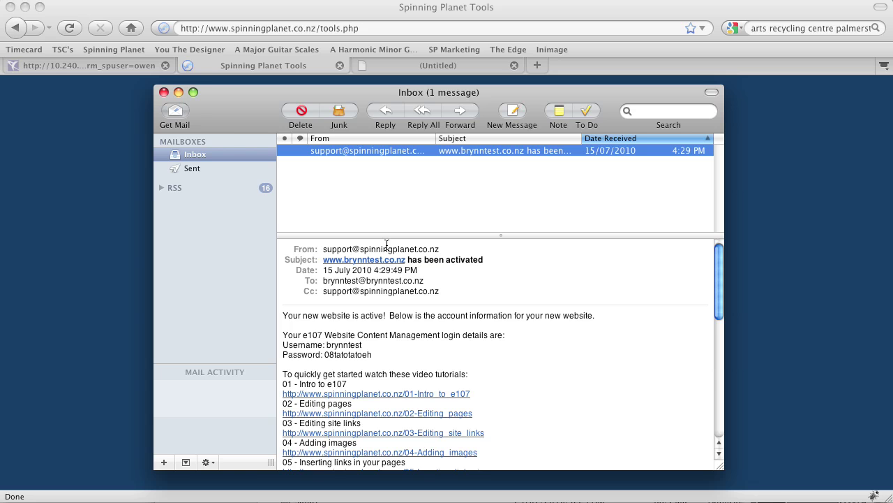